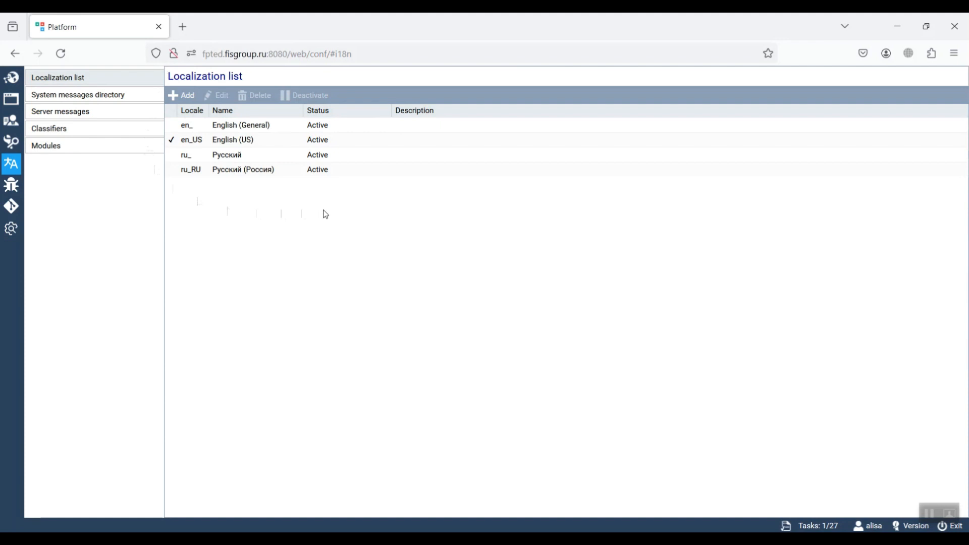
Add and save a localization named Chinese with language code zh and country code SG.
{"action": "left_click", "coordinate": [186, 98]}
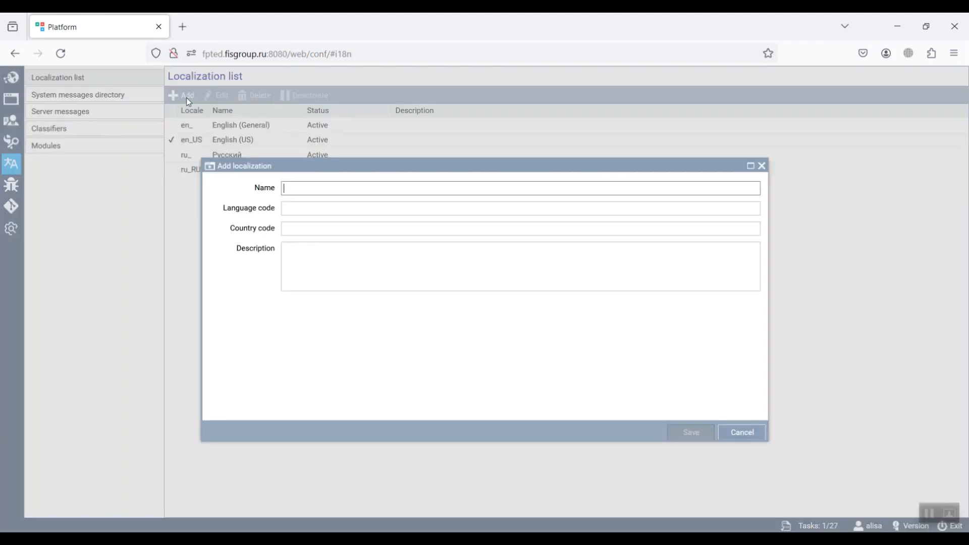
{"action": "type", "text": "Chinese"}
{"action": "key", "text": "Tab"}
{"action": "type", "text": "zh"}
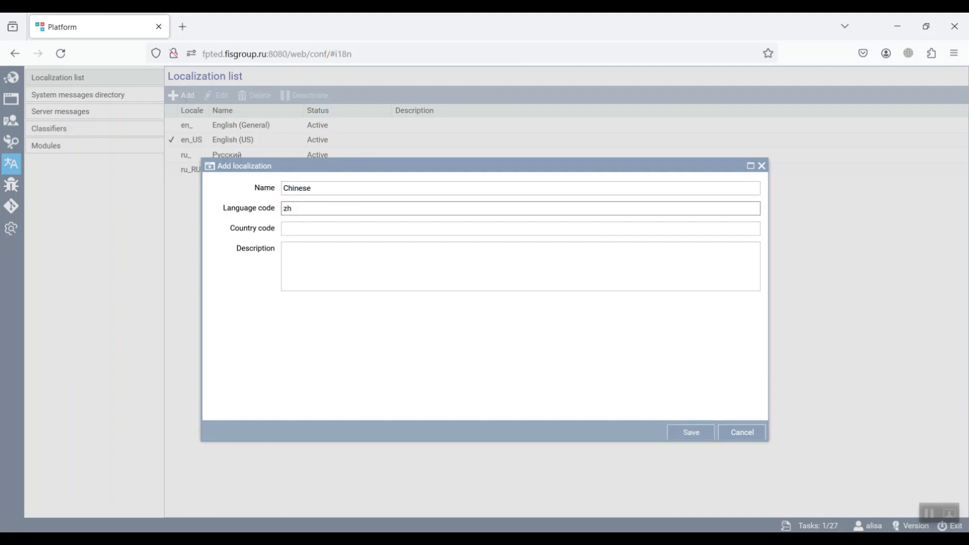
{"action": "key", "text": "Tab"}
{"action": "type", "text": "SG"}
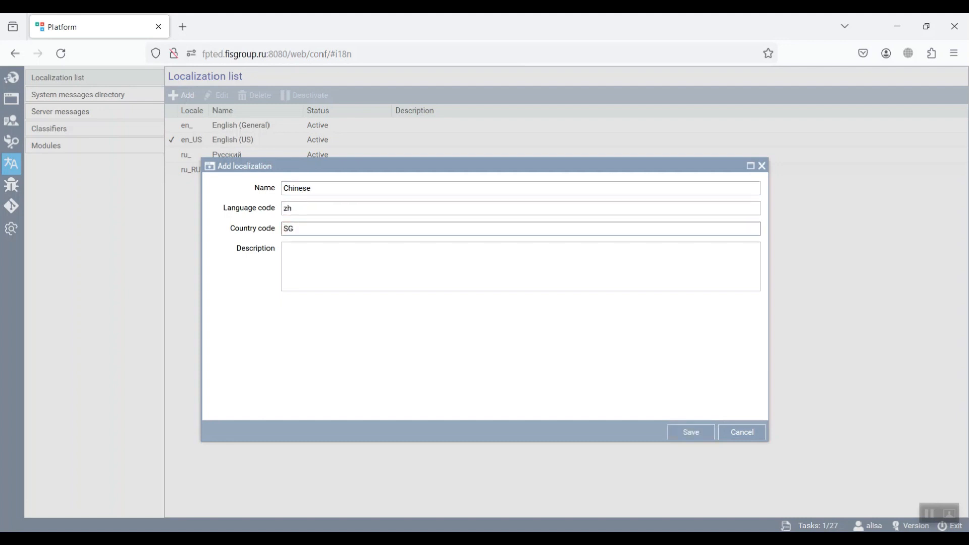
{"action": "left_click", "coordinate": [675, 433]}
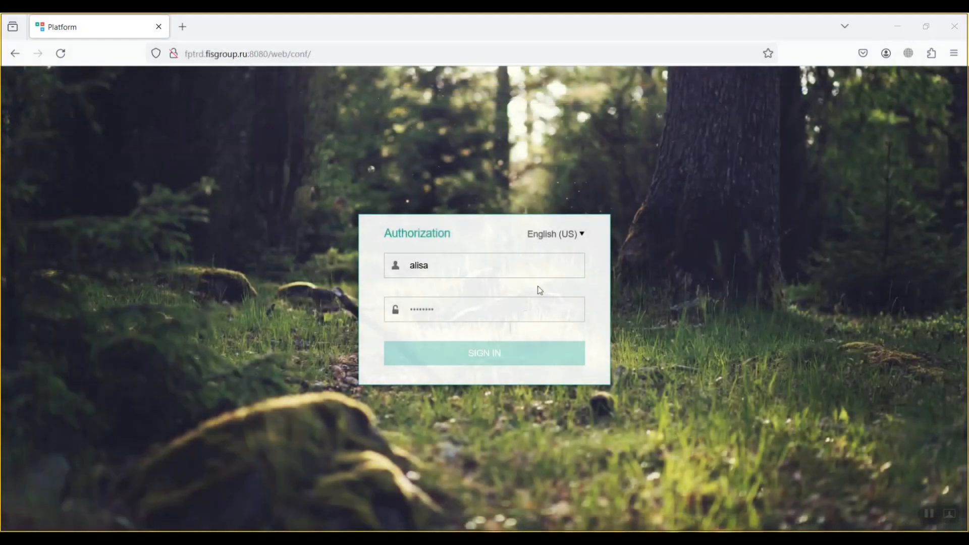
View the languages offered on the Authorization form.
{"action": "left_click", "coordinate": [566, 234]}
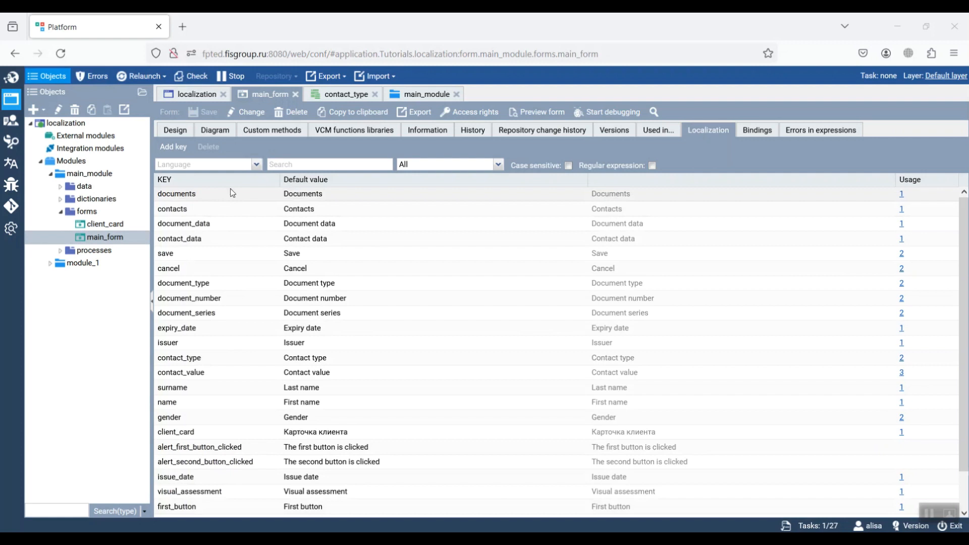
In main_form's design, enable translation for the upper gender field's ToolTip, look through the available localization keys, and leave it unset.
{"action": "left_click", "coordinate": [175, 132]}
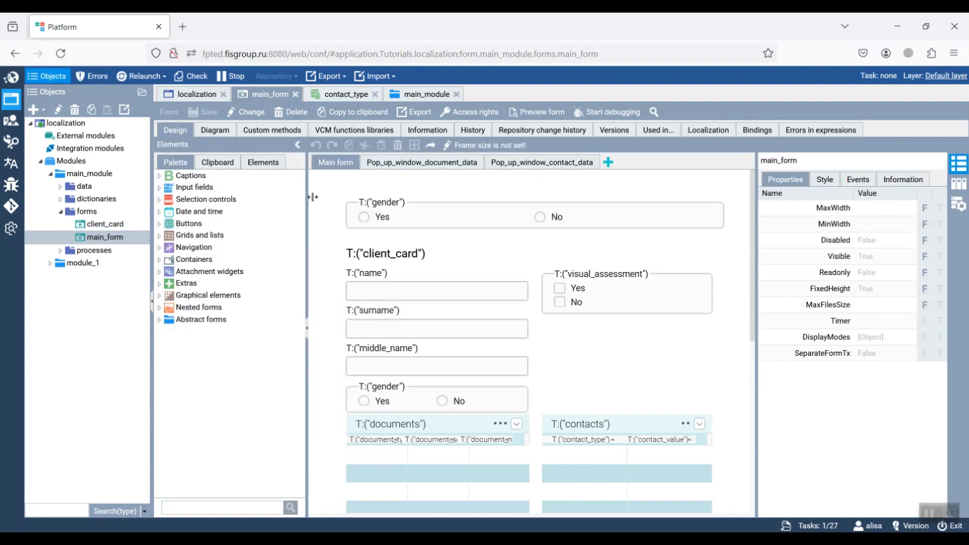
{"action": "left_click", "coordinate": [448, 220]}
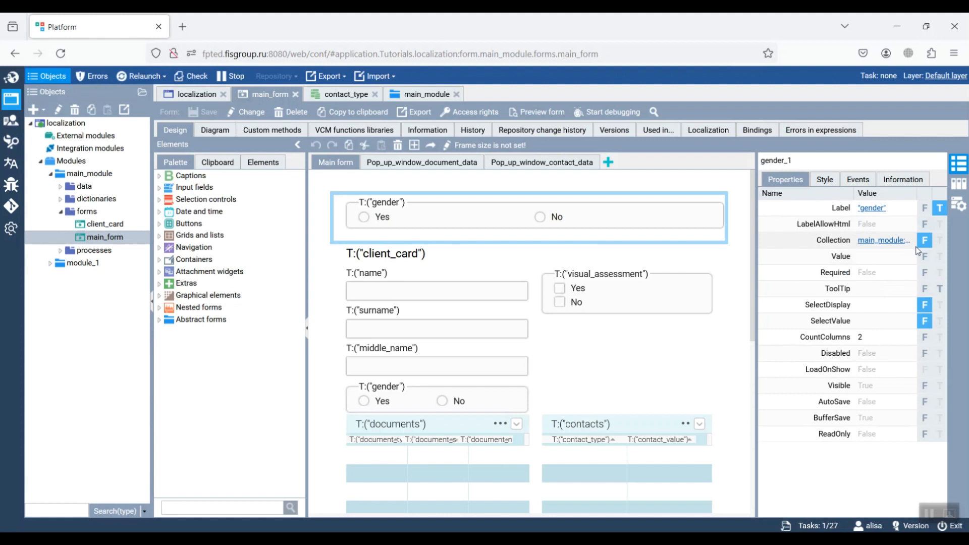
{"action": "left_click", "coordinate": [939, 292]}
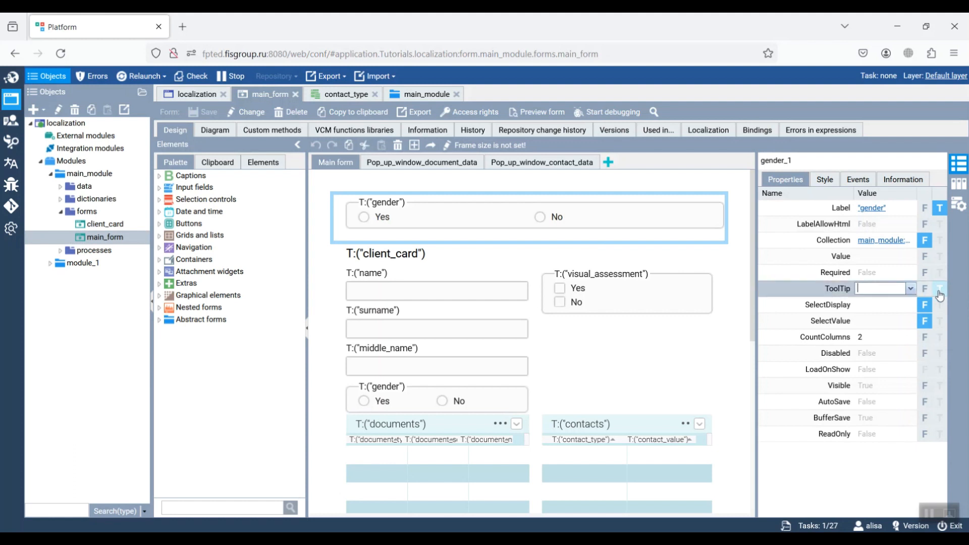
{"action": "left_click", "coordinate": [911, 289]}
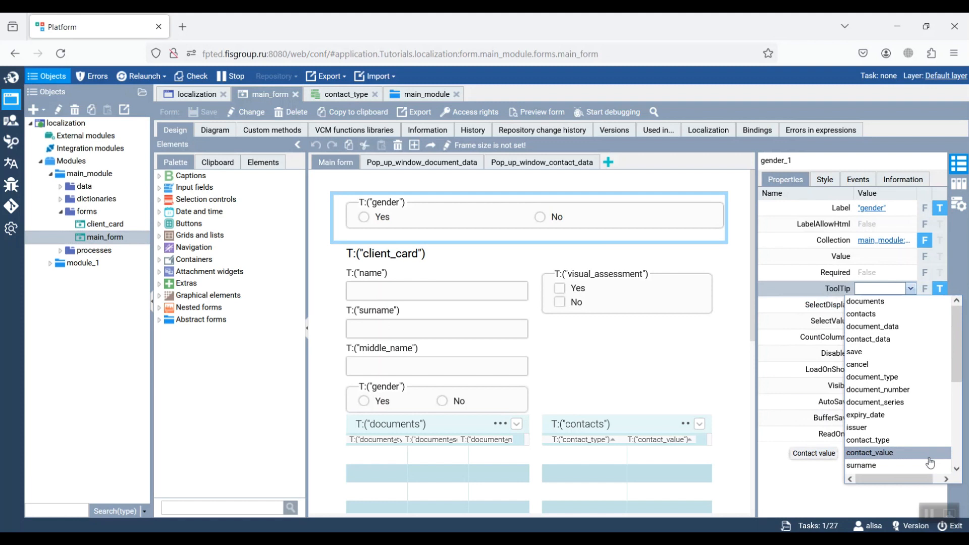
{"action": "left_click", "coordinate": [931, 301]}
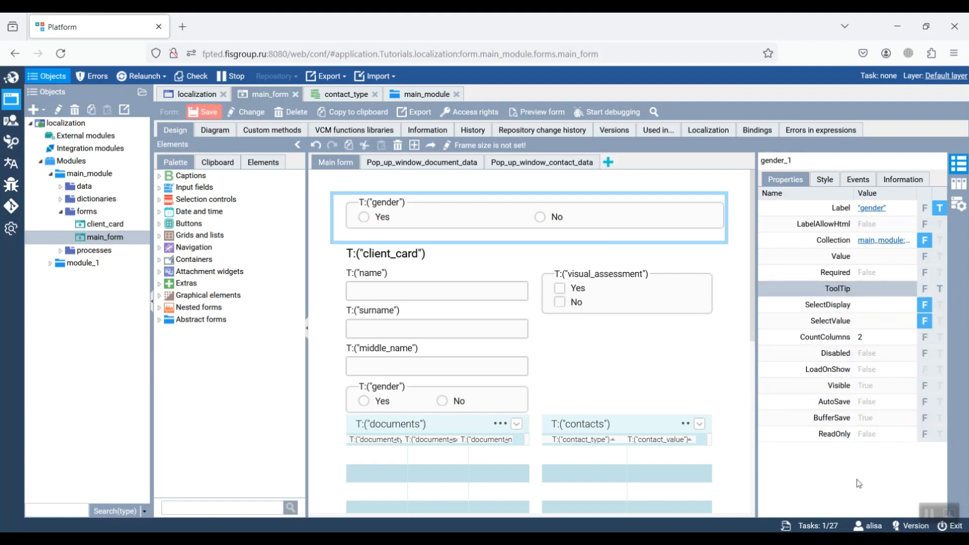
Examine the localization keys and their usage in main_form, and the localization keys of main_module.
{"action": "left_click", "coordinate": [694, 138]}
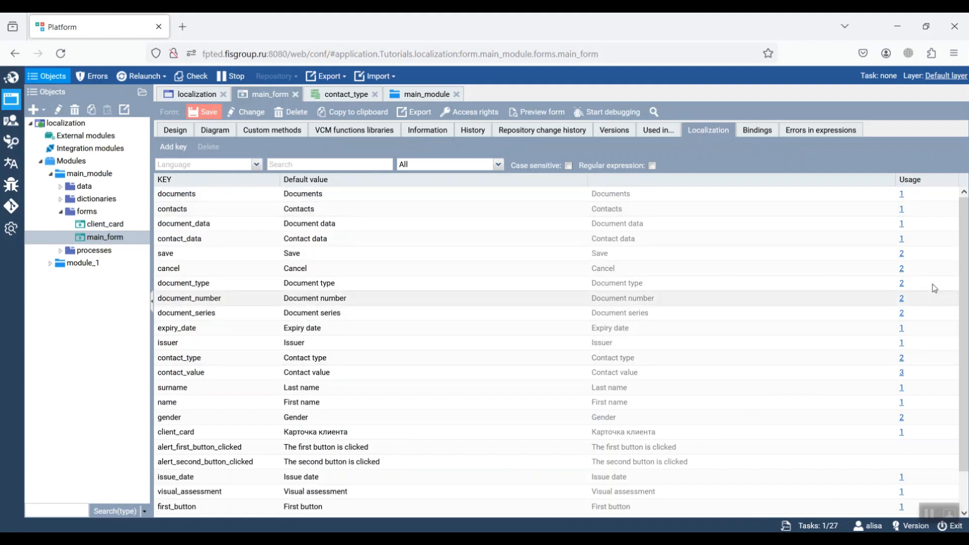
{"action": "left_click", "coordinate": [902, 272]}
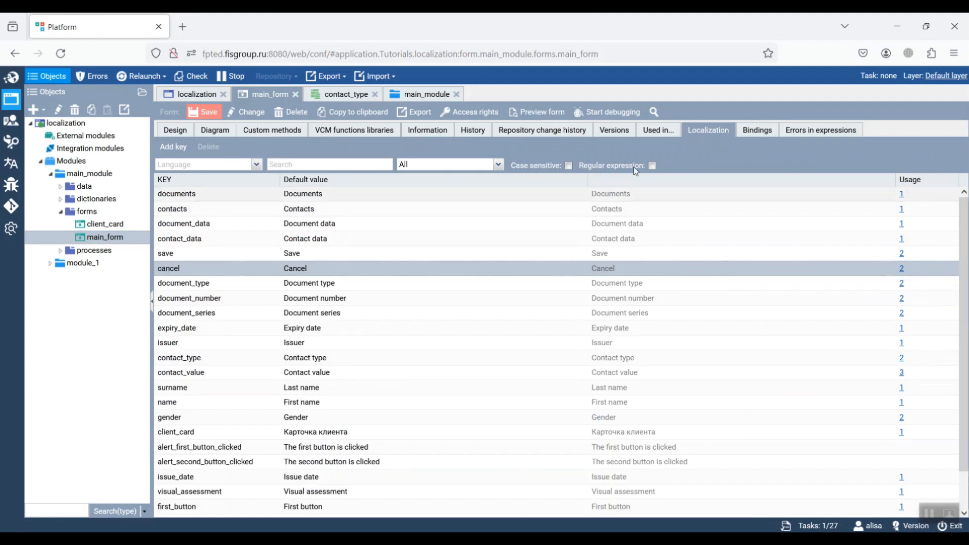
{"action": "left_click", "coordinate": [439, 97]}
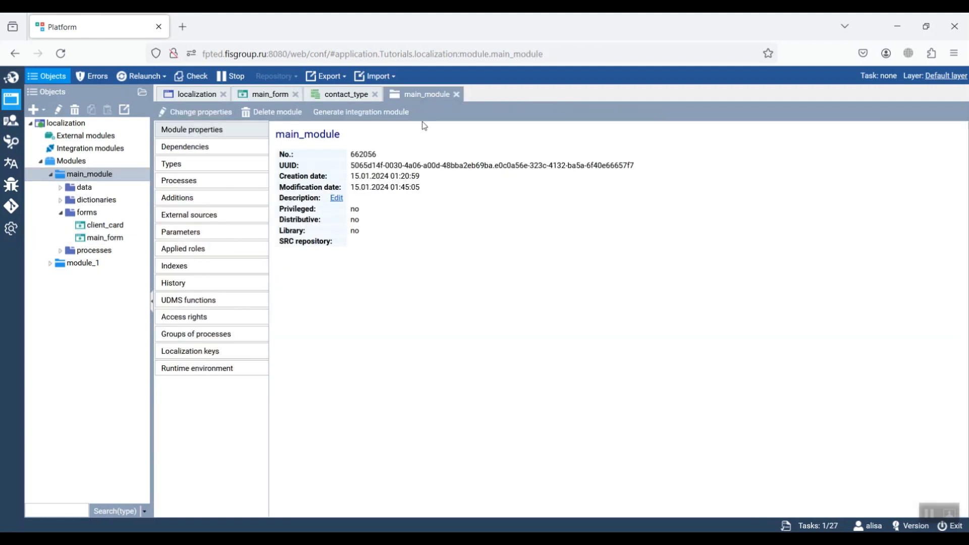
{"action": "left_click", "coordinate": [238, 354]}
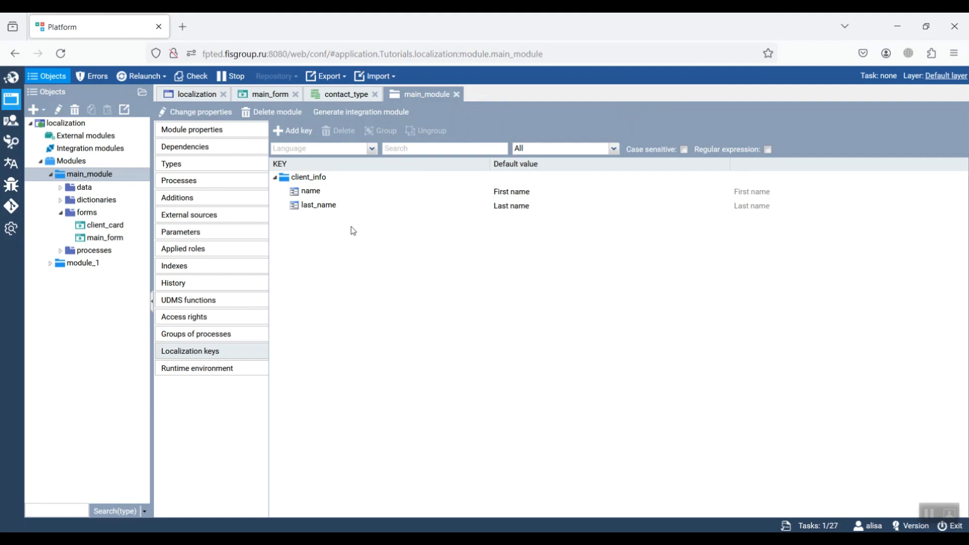
Examine the localized values of the contact_type classifier and compare them with its class data.
{"action": "left_click", "coordinate": [341, 100]}
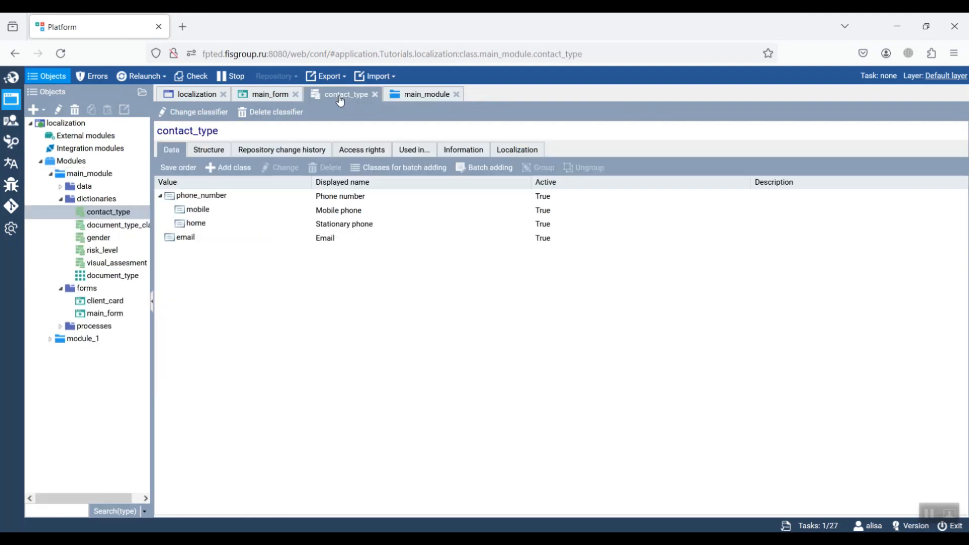
{"action": "left_click", "coordinate": [518, 154]}
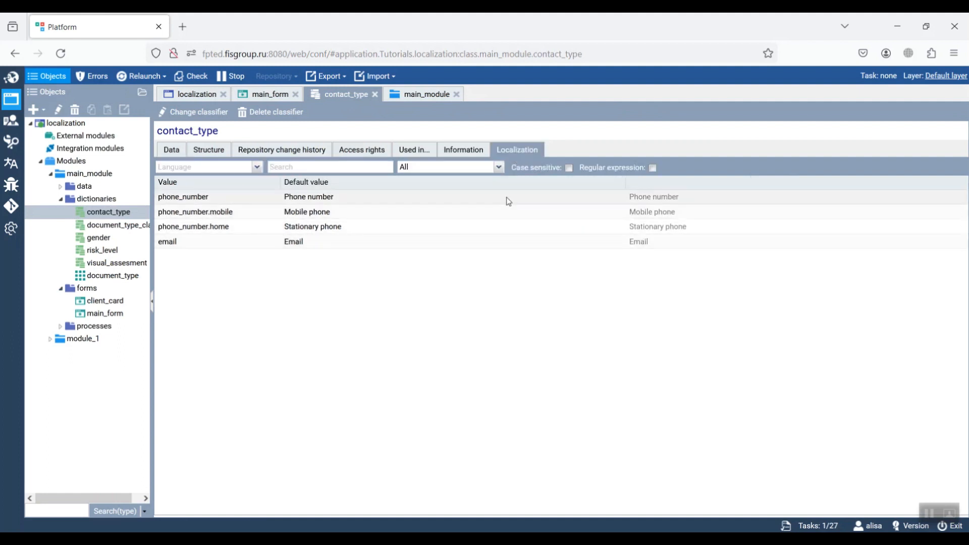
{"action": "left_click", "coordinate": [170, 151]}
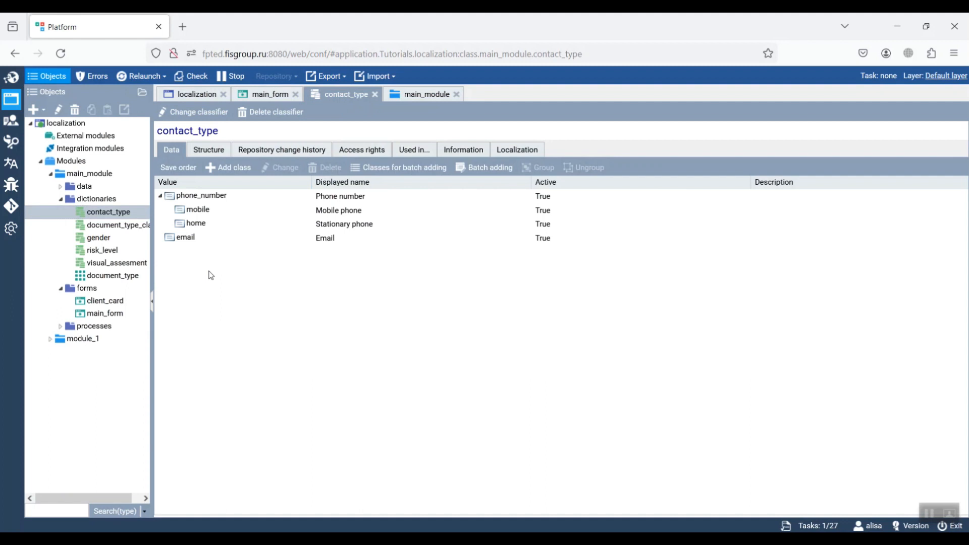
Examine the TRANSLATEFRM calls in the on_before_render script of main_form's diagram, and save and close the script.
{"action": "left_click", "coordinate": [270, 97]}
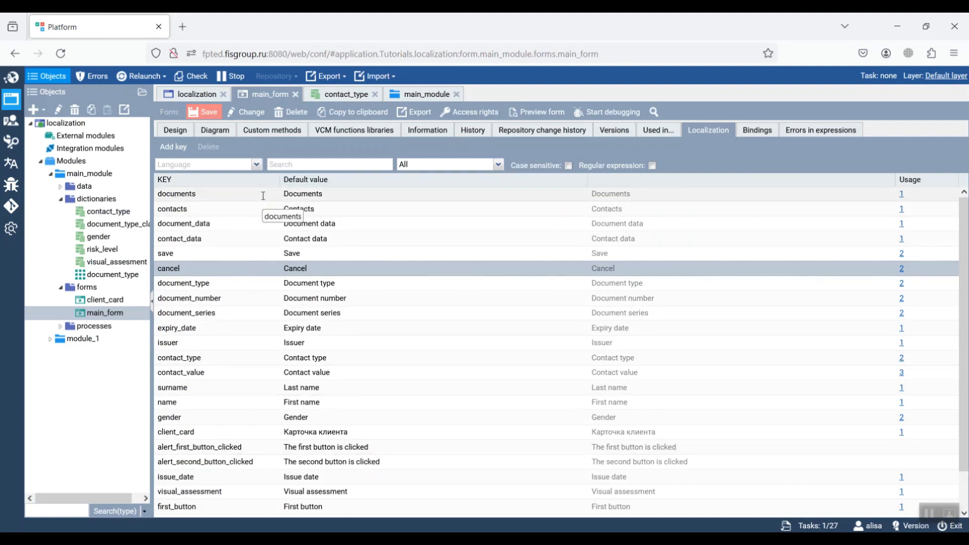
{"action": "left_click", "coordinate": [214, 132]}
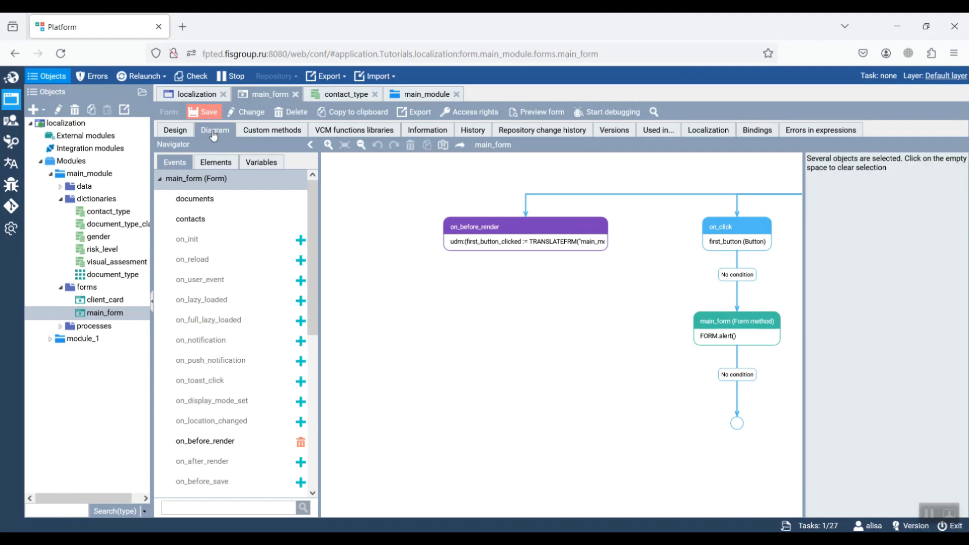
{"action": "left_click", "coordinate": [505, 244]}
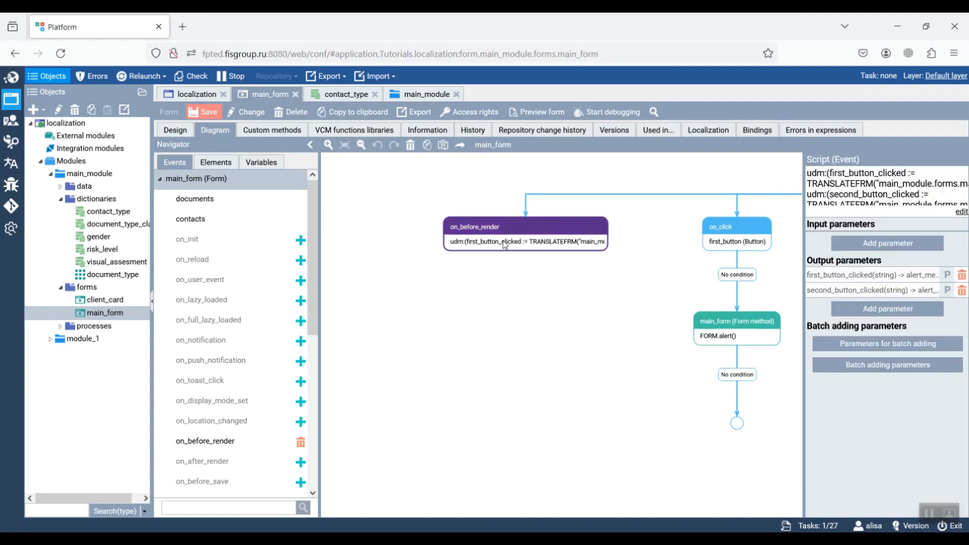
{"action": "double_click", "coordinate": [505, 245]}
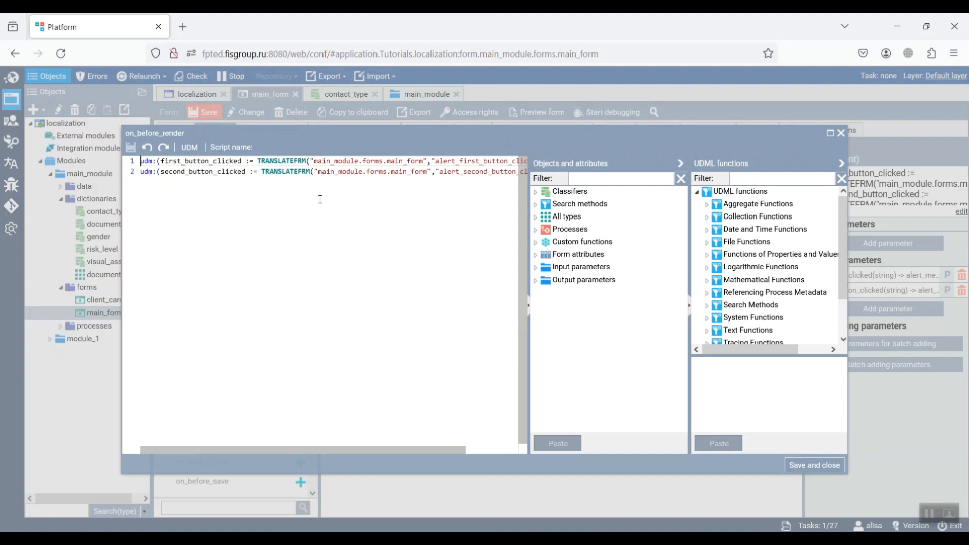
{"action": "key", "text": "ctrl+End"}
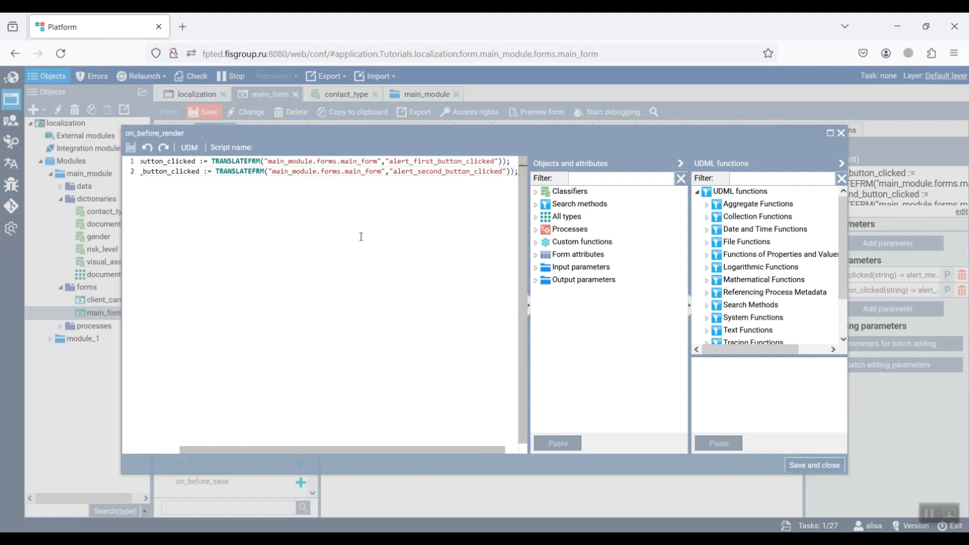
{"action": "left_click", "coordinate": [797, 465]}
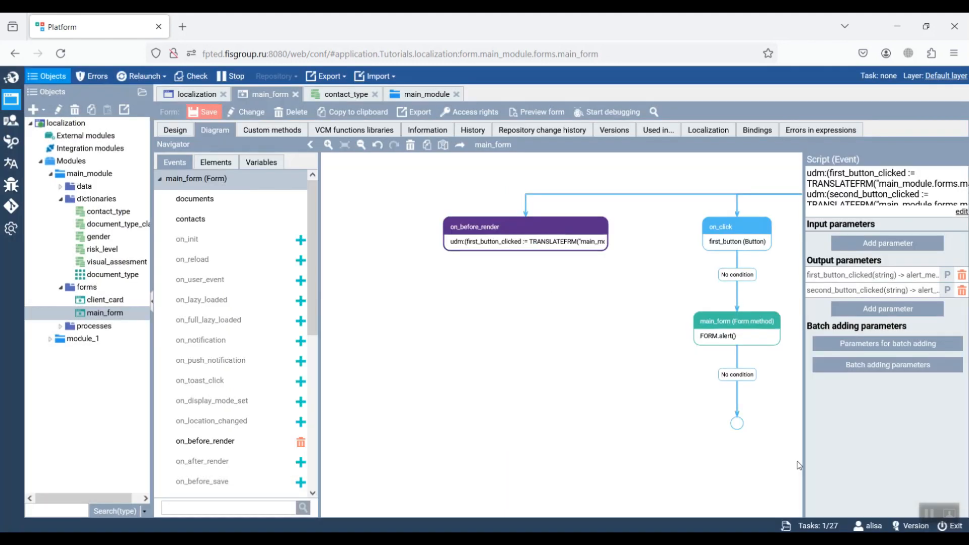
{"action": "left_click", "coordinate": [568, 362]}
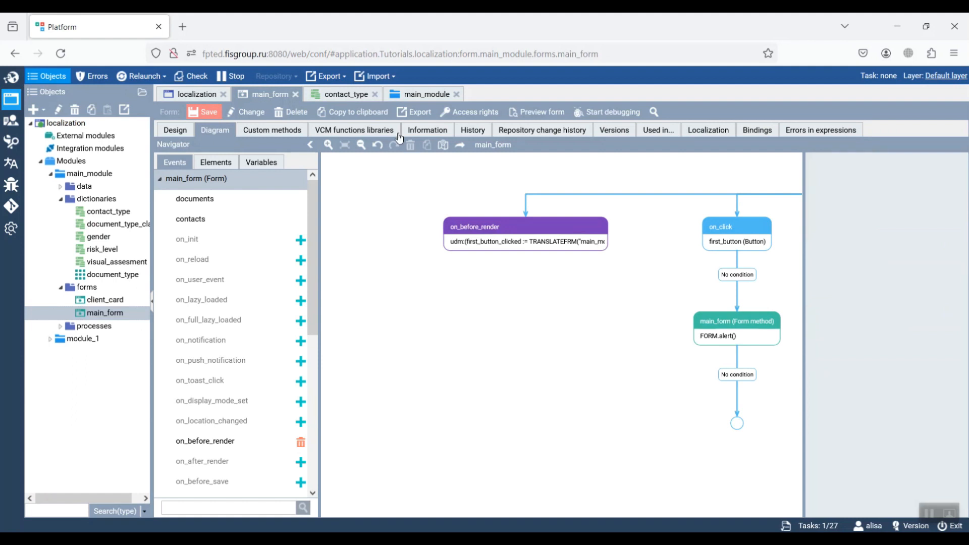
Review the export and import options for translation strings of classifiers, modules and forms.
{"action": "left_click", "coordinate": [347, 81]}
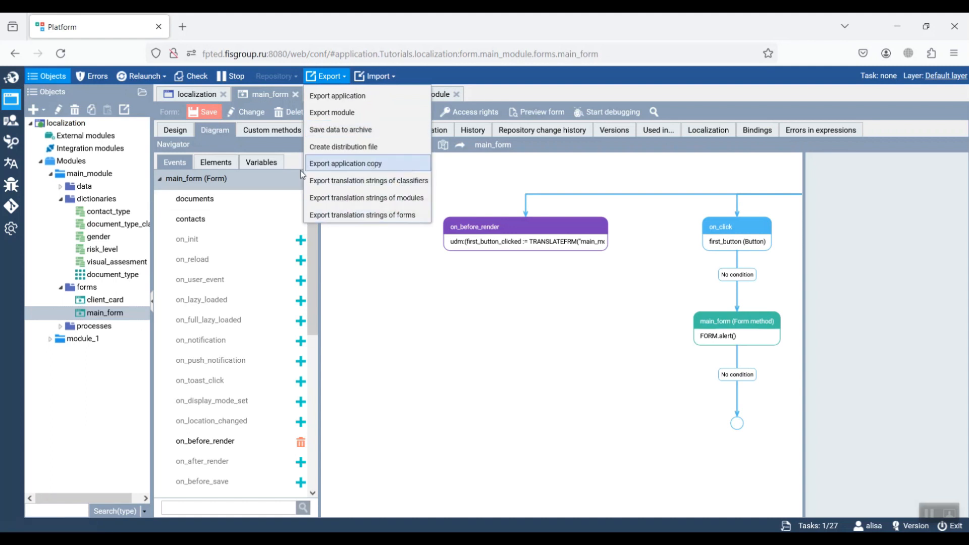
{"action": "left_click", "coordinate": [398, 249]}
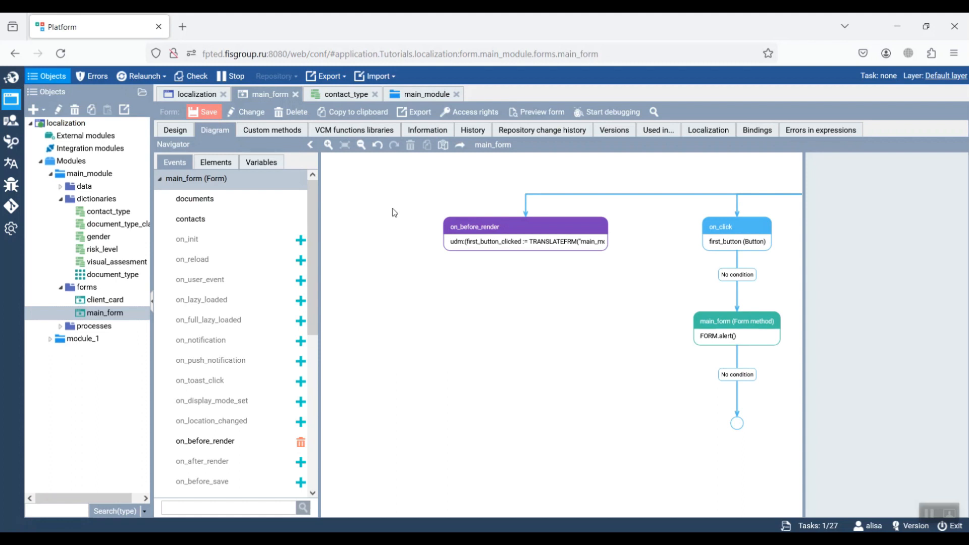
{"action": "left_click", "coordinate": [392, 79]}
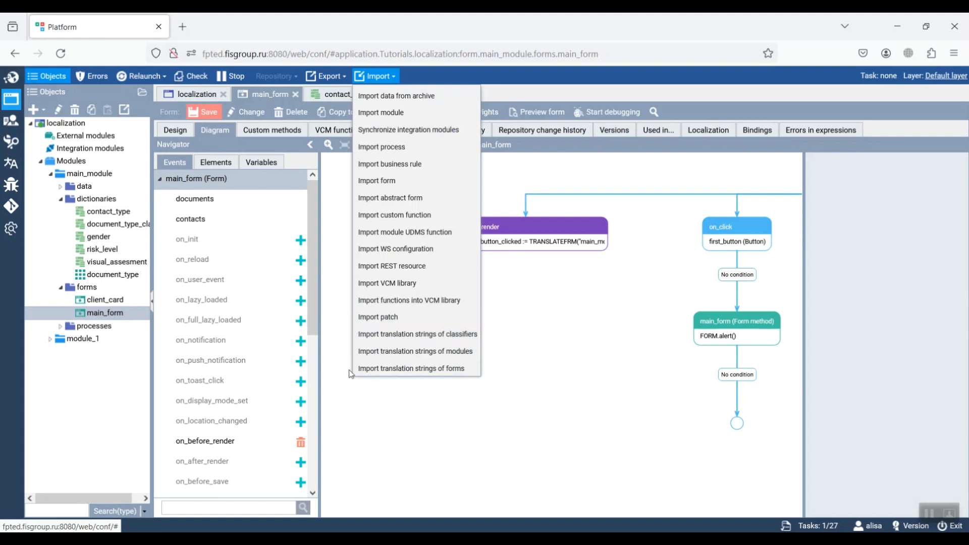
{"action": "left_click", "coordinate": [388, 401]}
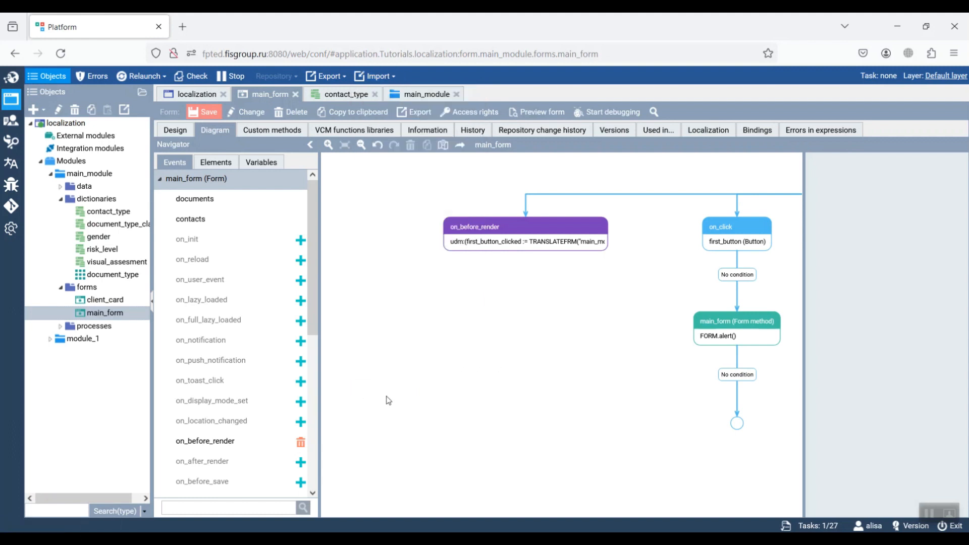